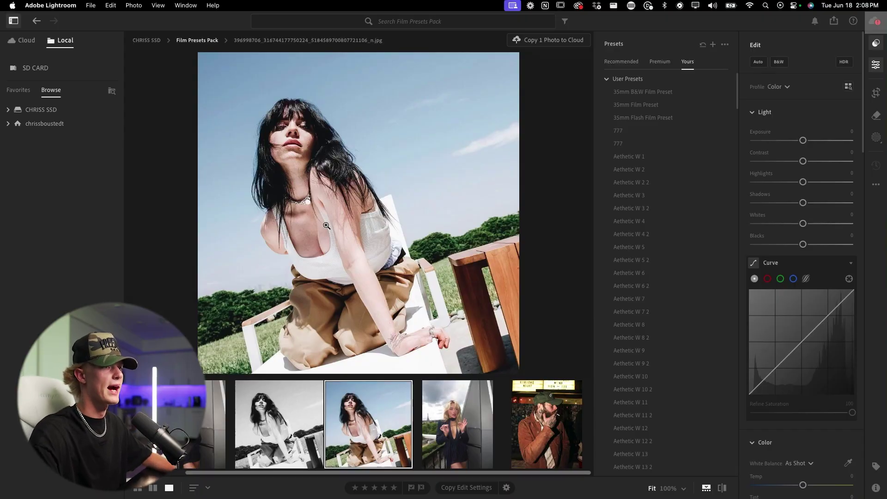
Browse the filmstrip and open the dark-haired woman's colour photo for editing.
left_click(458, 424)
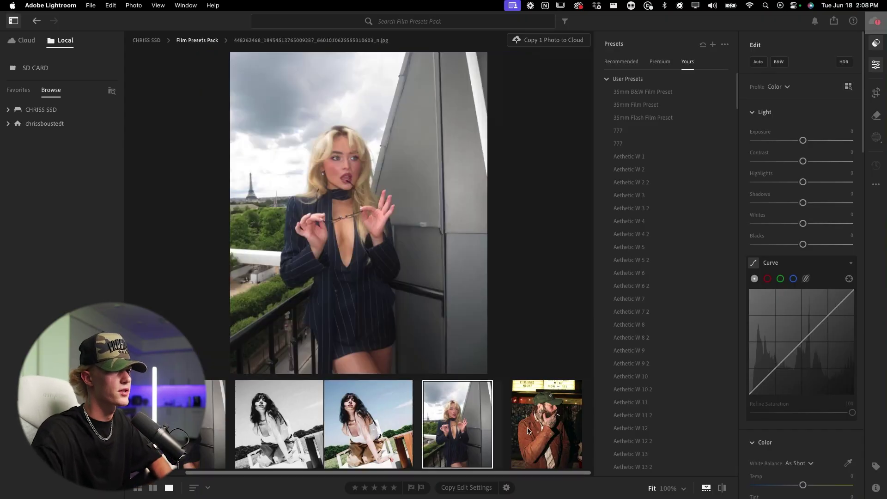
left_click(530, 431)
left_click(381, 420)
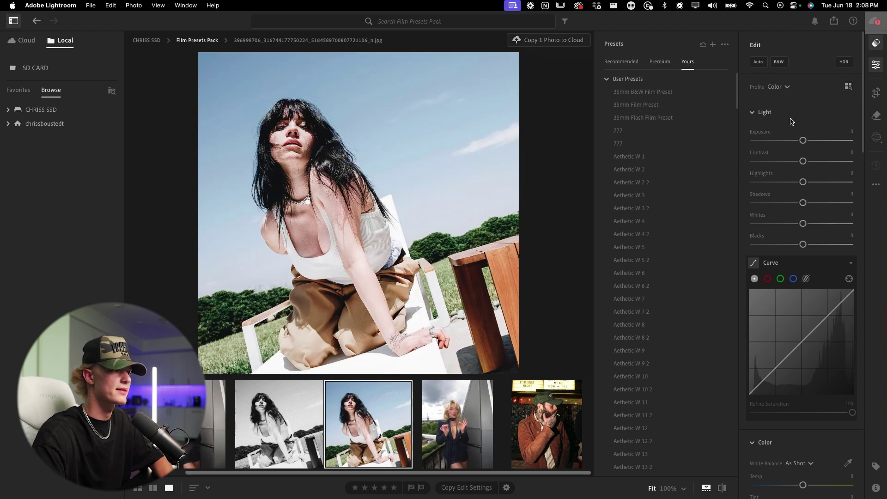
Set Exposure to +0.69, Highlights to +1 and Shadows to -19 in the Light panel.
left_click(851, 133)
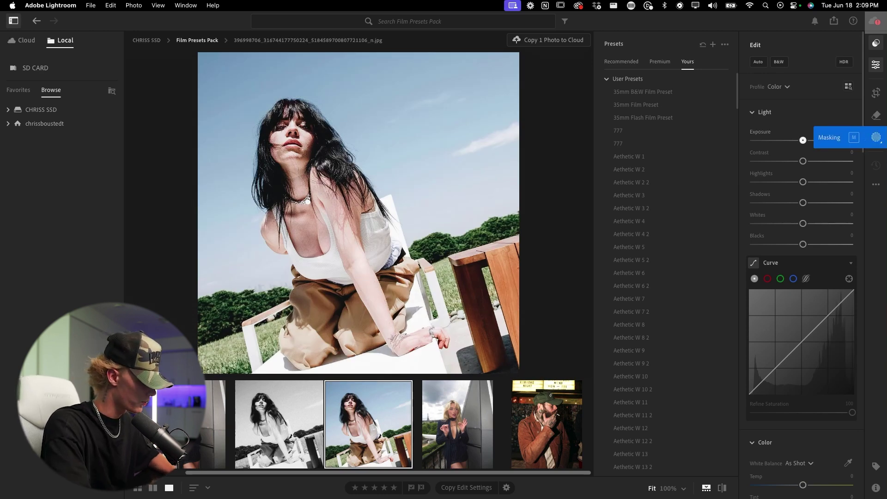
key("Up")
key("Up")
key("Up")
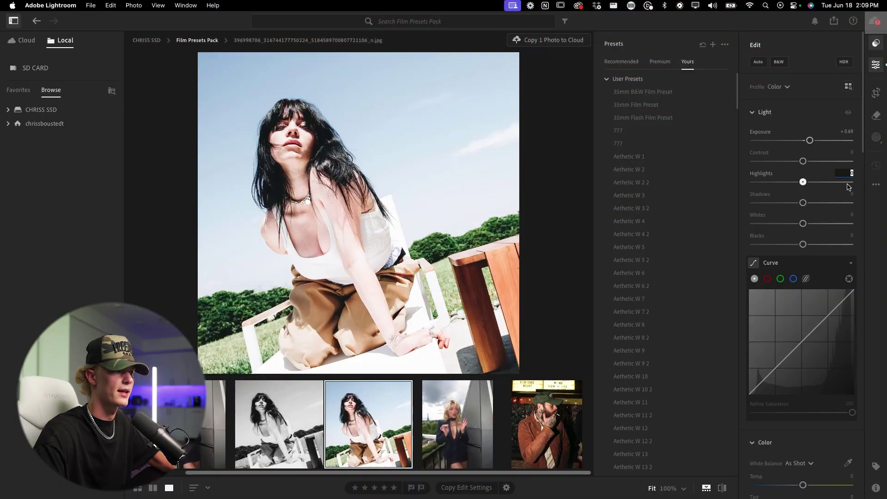
type("1")
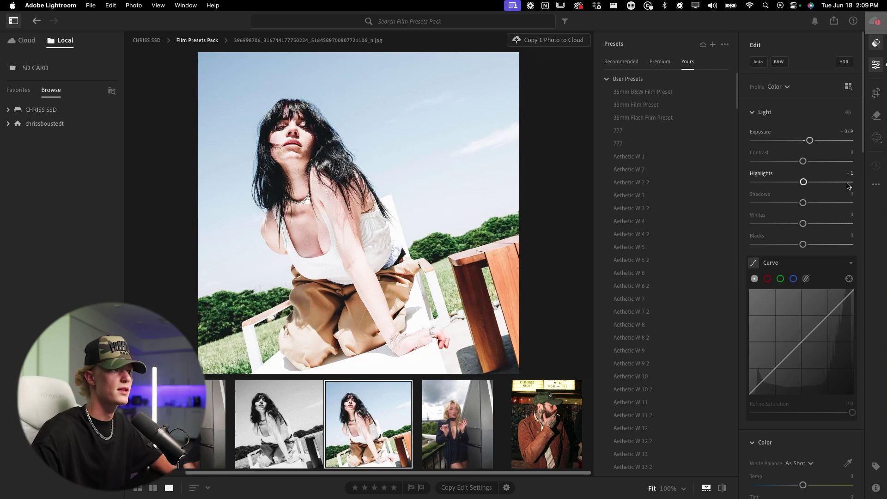
left_click(852, 194)
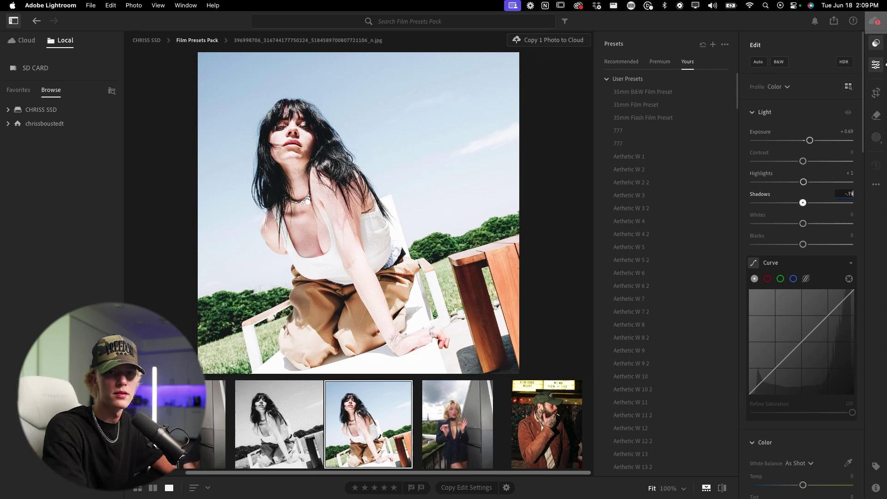
key("Return")
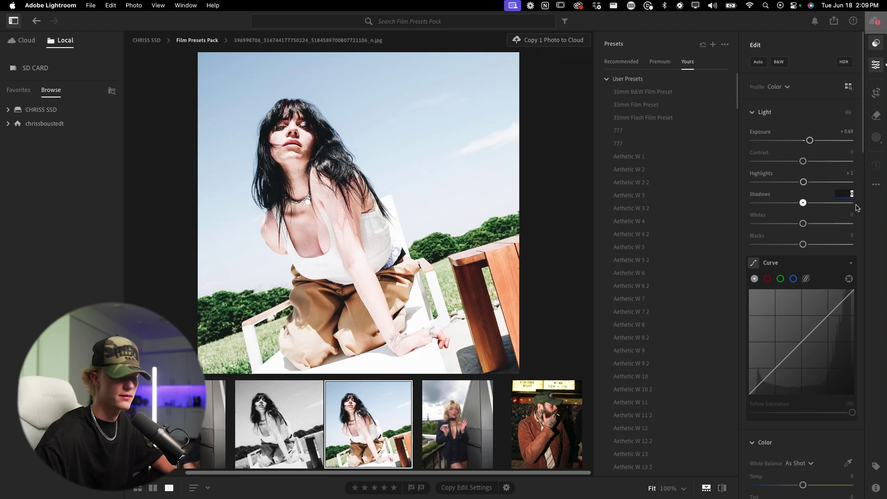
type("-19")
key("Return")
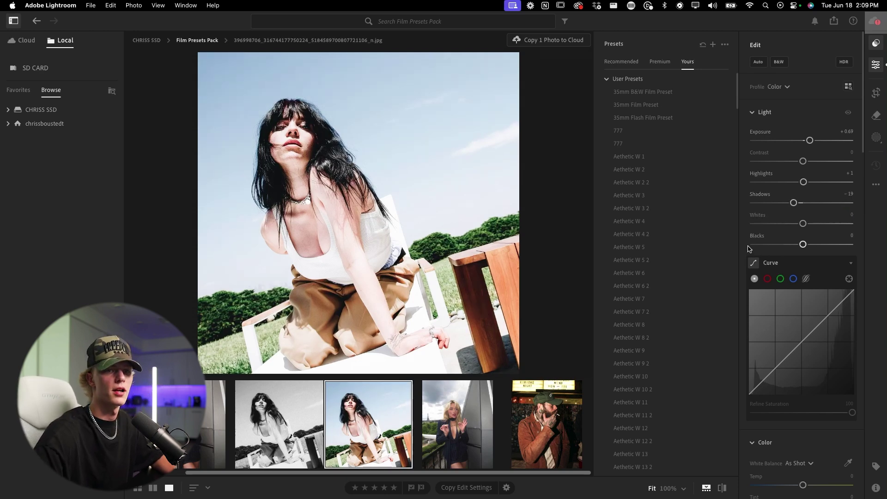
Lower the tone curve's white point to about 80.8 and pull down a shadow point for a soft S.
scroll(749, 247, "down", 2)
scroll(749, 248, "down", 1)
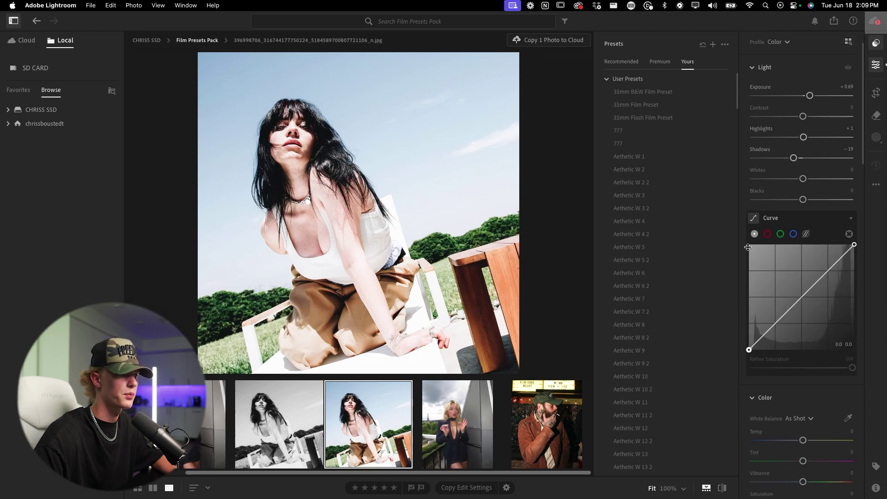
left_click_drag(855, 245, 854, 267)
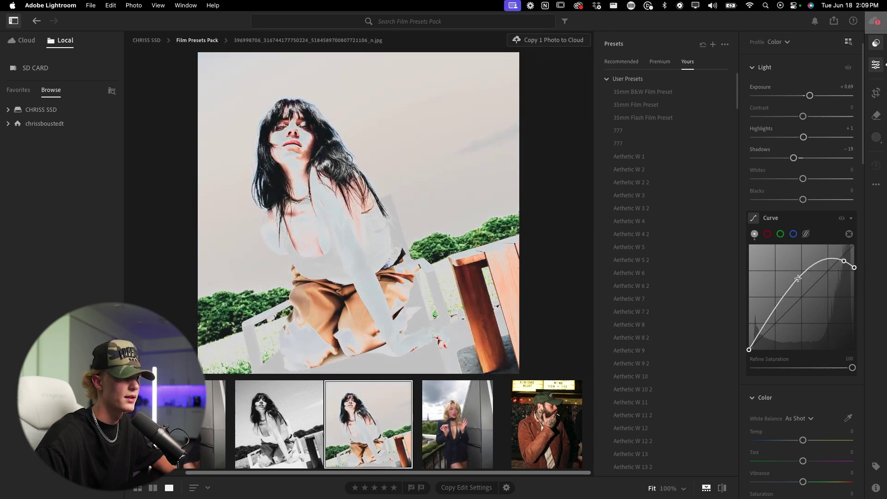
left_click_drag(770, 317, 785, 328)
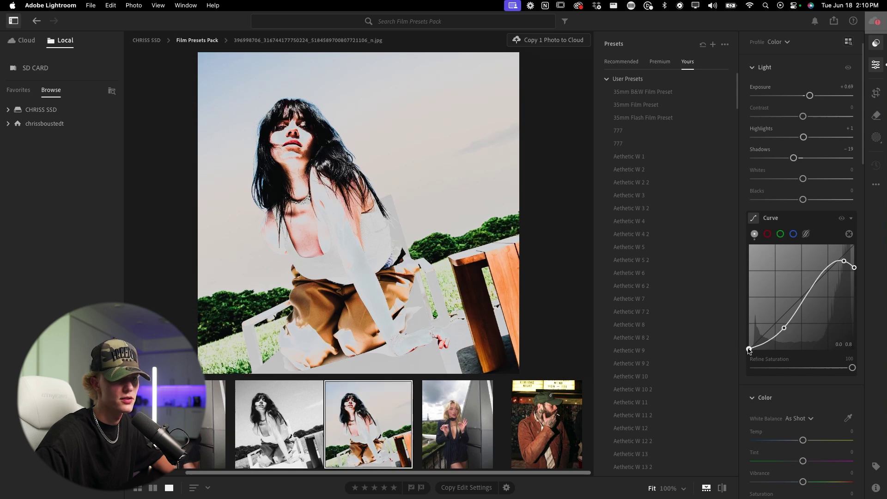
left_click(762, 342)
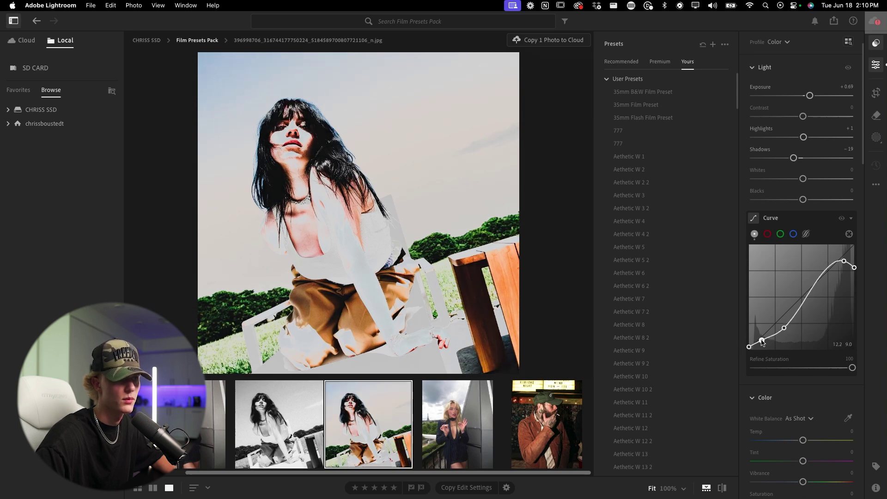
left_click_drag(855, 268, 845, 266)
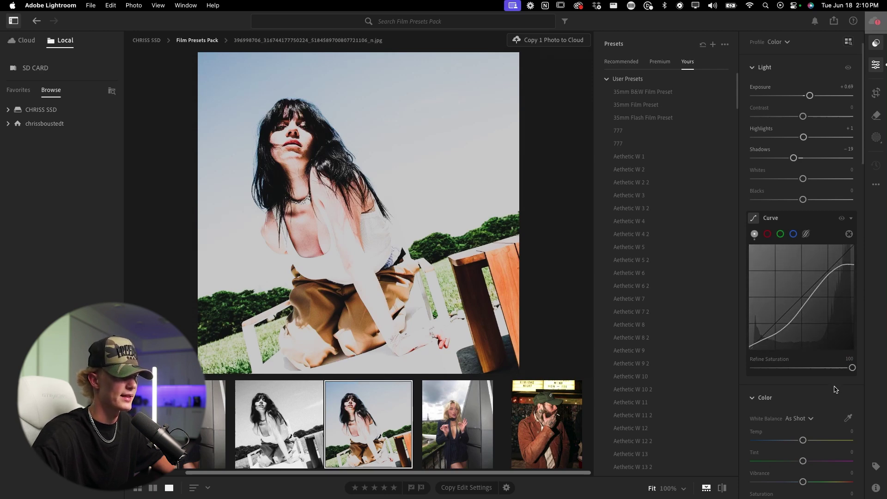
scroll(835, 389, "down", 1)
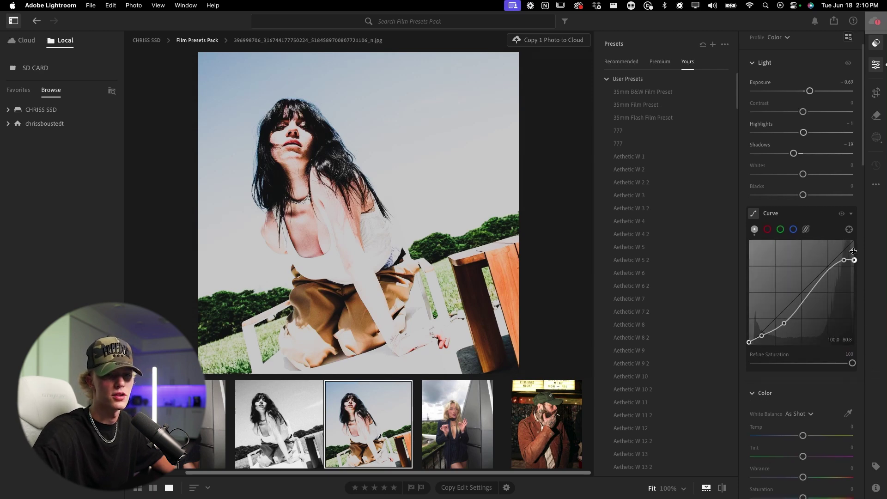
left_click_drag(866, 160, 856, 95)
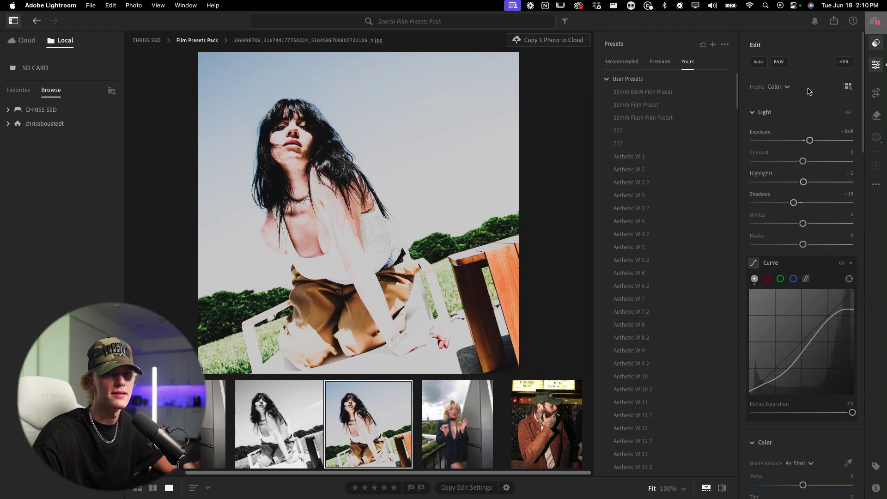
Switch the photo's profile to Monochrome.
left_click(782, 87)
left_click(798, 119)
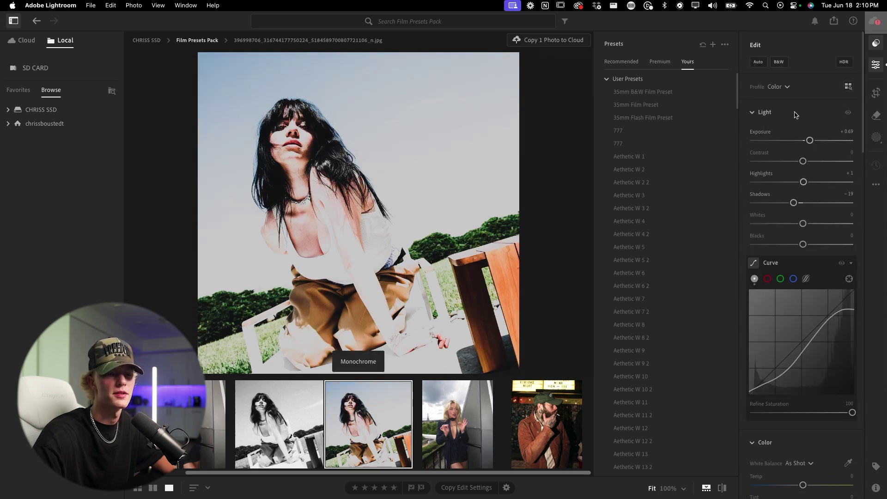
left_click(786, 88)
left_click(795, 116)
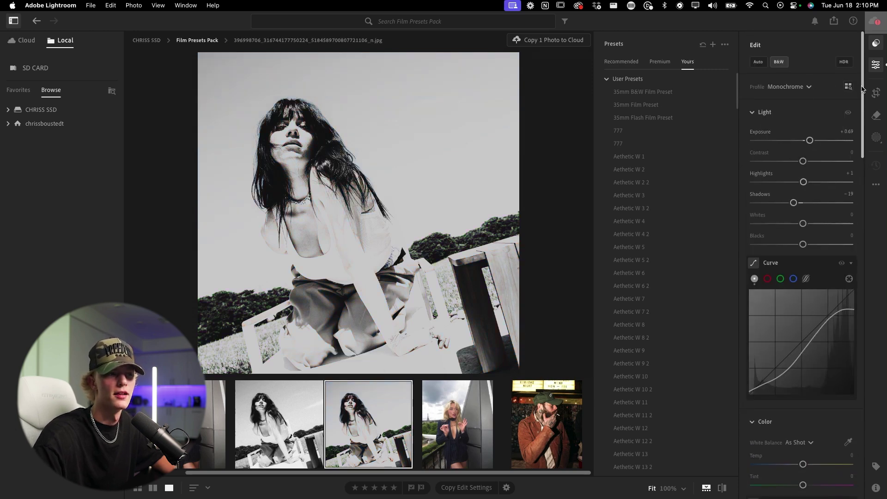
Set Texture -31, Clarity -17, Dehaze +8, and add Grain 29 with roughness 59.
left_click_drag(865, 87, 876, 357)
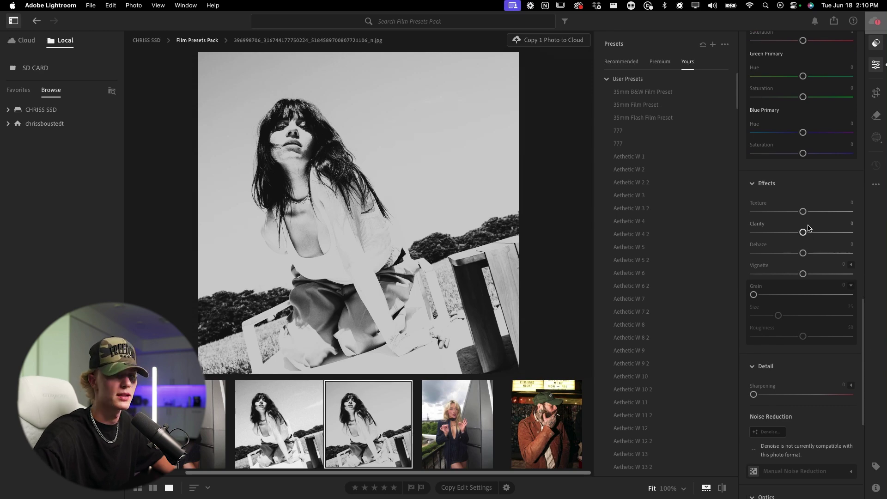
type("-30")
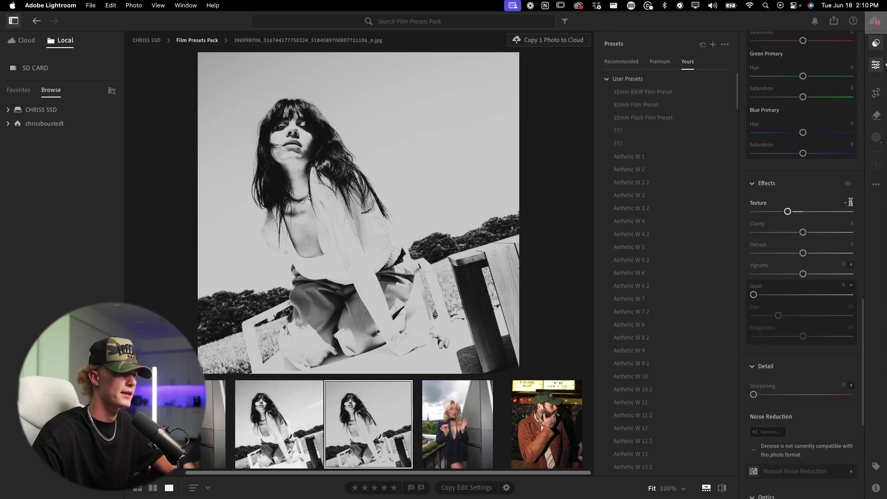
left_click(851, 222)
type("-17")
key("Tab")
type("8")
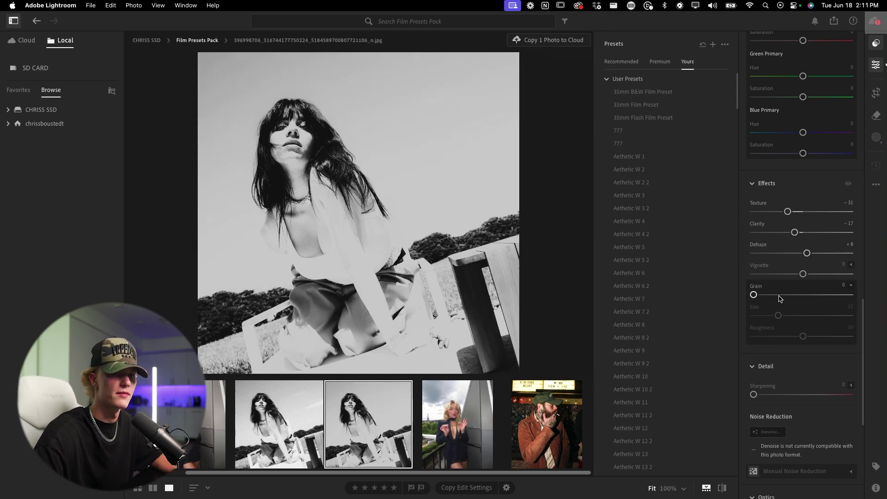
left_click_drag(788, 296, 790, 297)
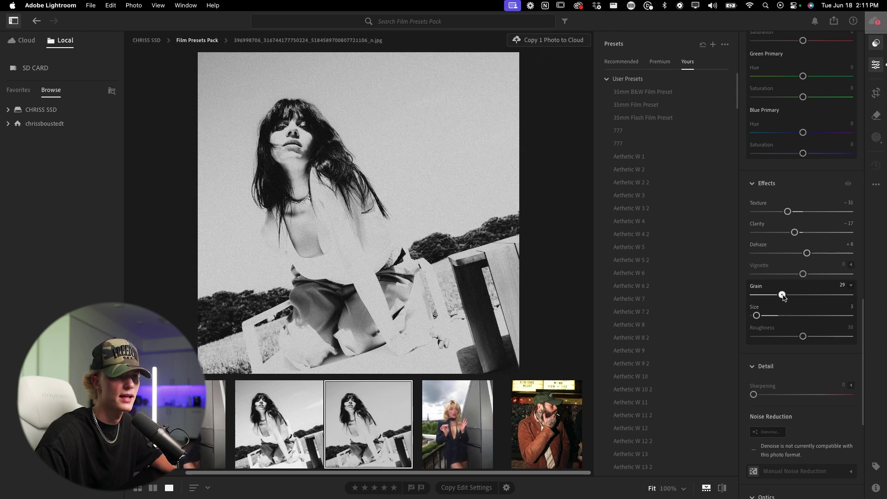
left_click_drag(761, 317, 762, 316)
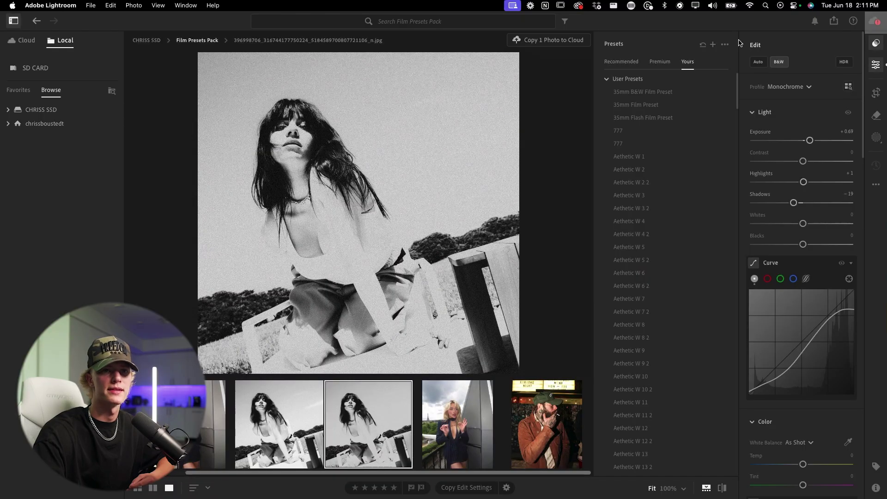
Save the black-and-white settings as a new 'edgy' user preset, then apply the 35mm B&W Film Preset.
left_click(714, 45)
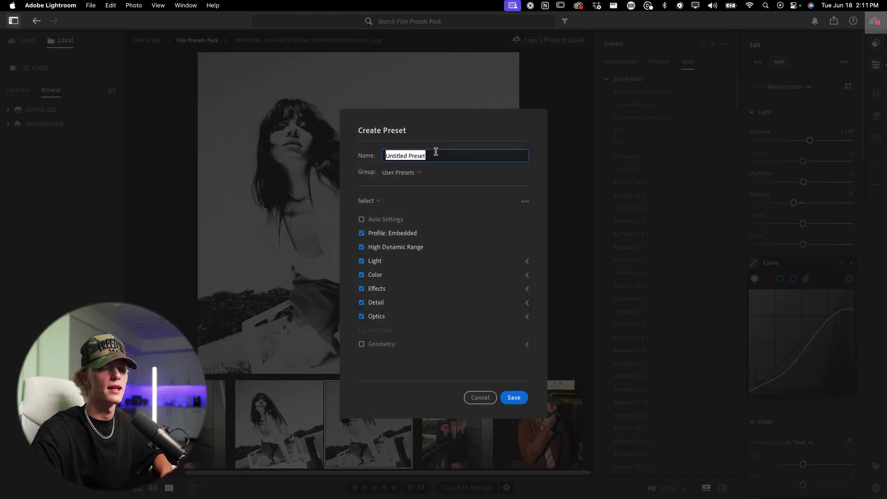
type("BLACK AND WHITE FILM LOOK")
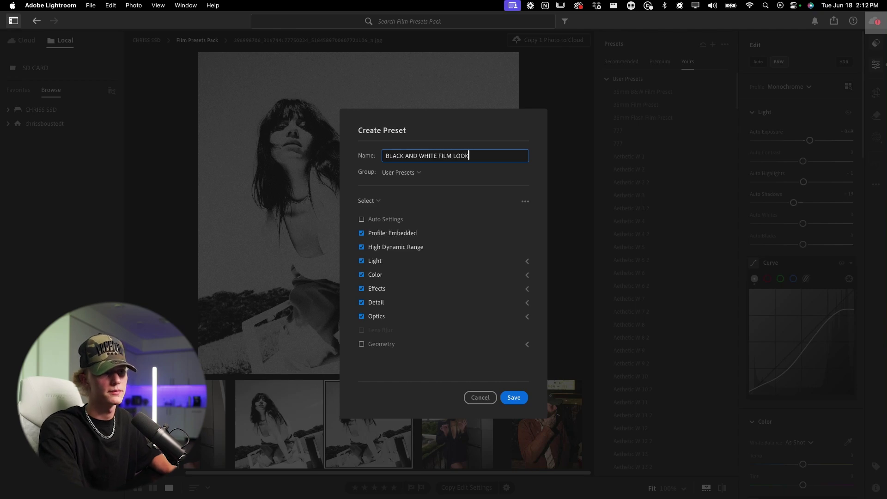
key("BackSpace")
key("BackSpace")
key("BackSpace")
key("BackSpace")
key("BackSpace")
key("BackSpace")
key("BackSpace")
key("BackSpace")
key("BackSpace")
key("BackSpace")
key("BackSpace")
key("BackSpace")
key("BackSpace")
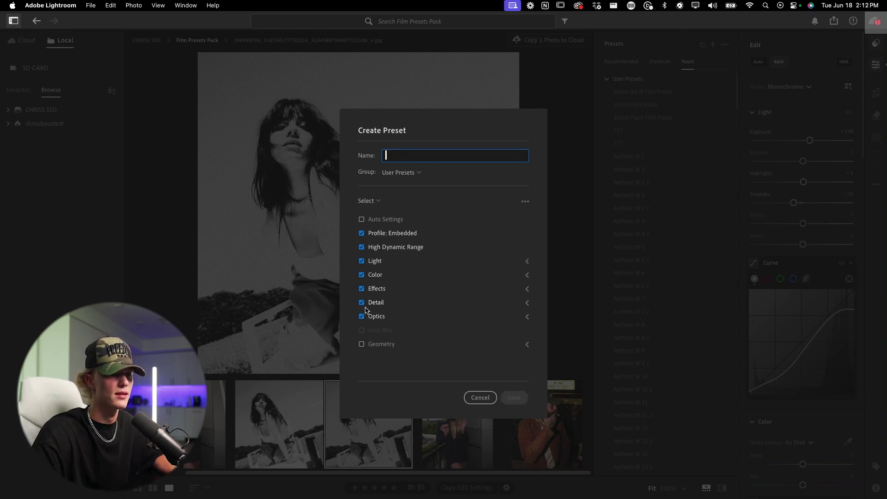
type("edgy")
left_click(504, 395)
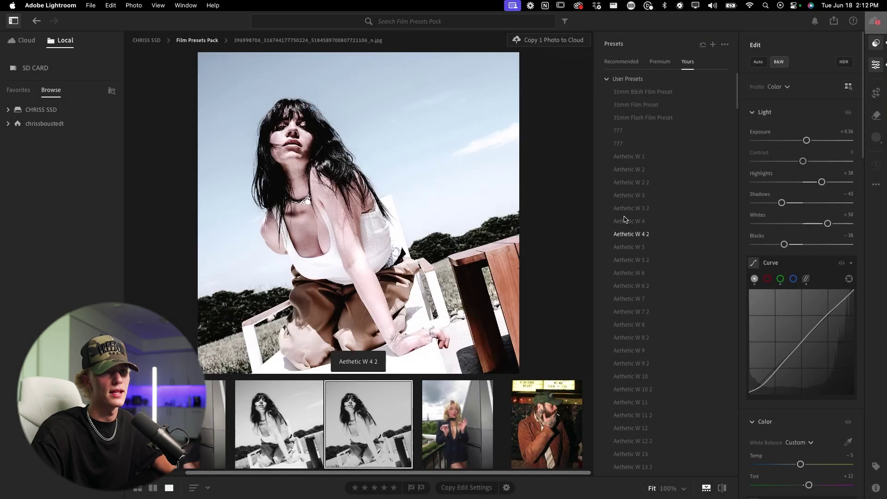
left_click(639, 92)
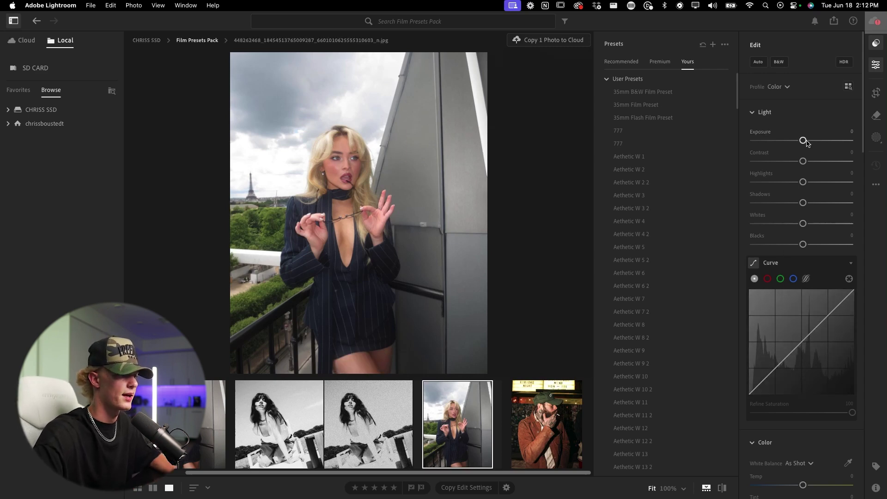
Set Contrast -70, Highlights +29, Shadows -68, Whites -44 and Blacks +25.
left_click(852, 154)
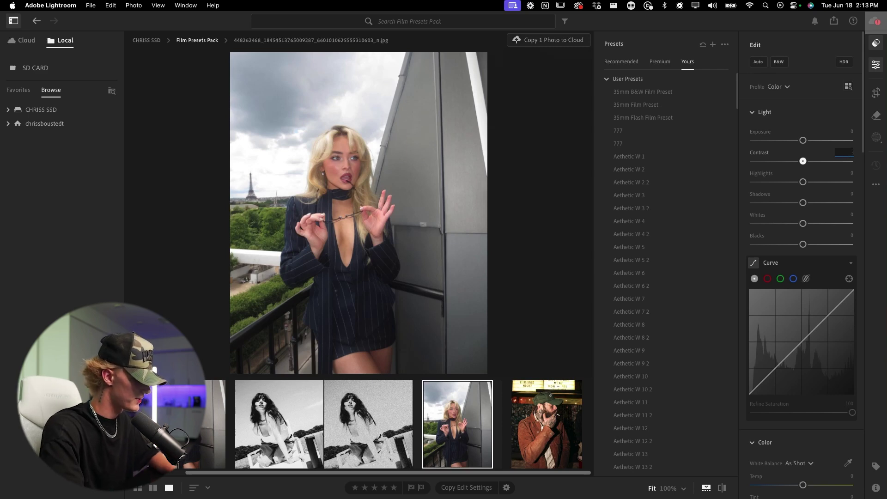
type("-70")
key("Return")
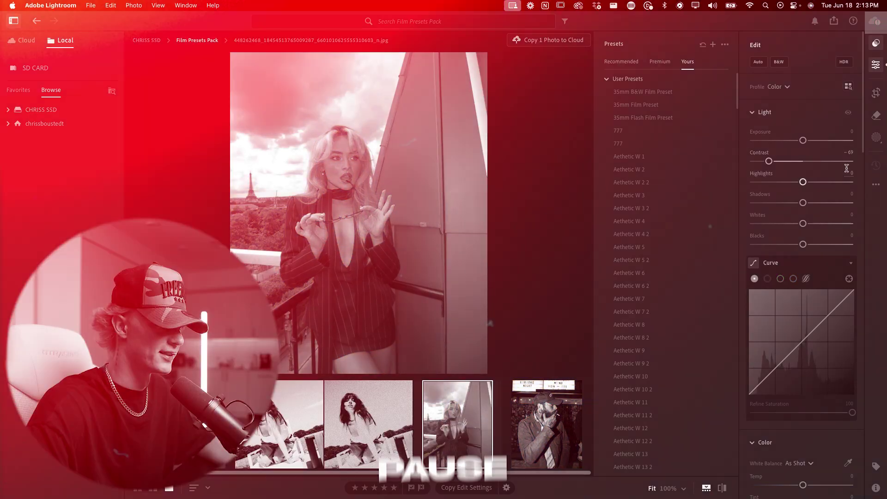
left_click(851, 175)
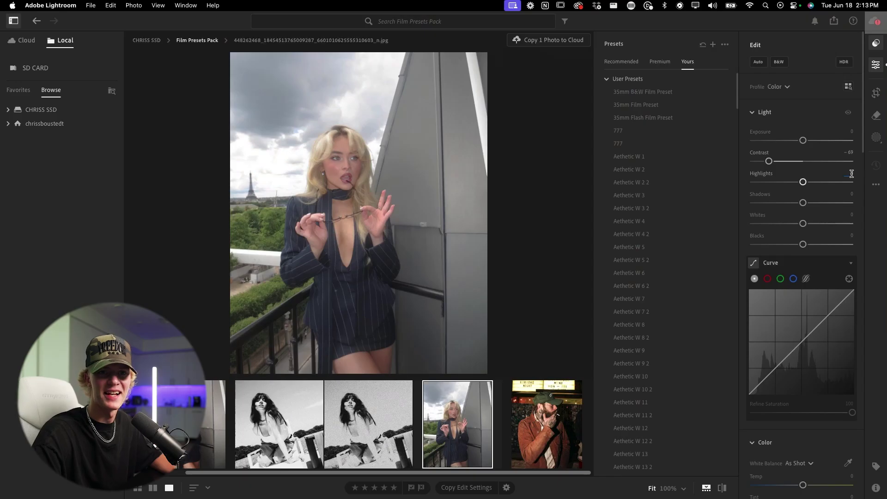
type("29")
key("Return")
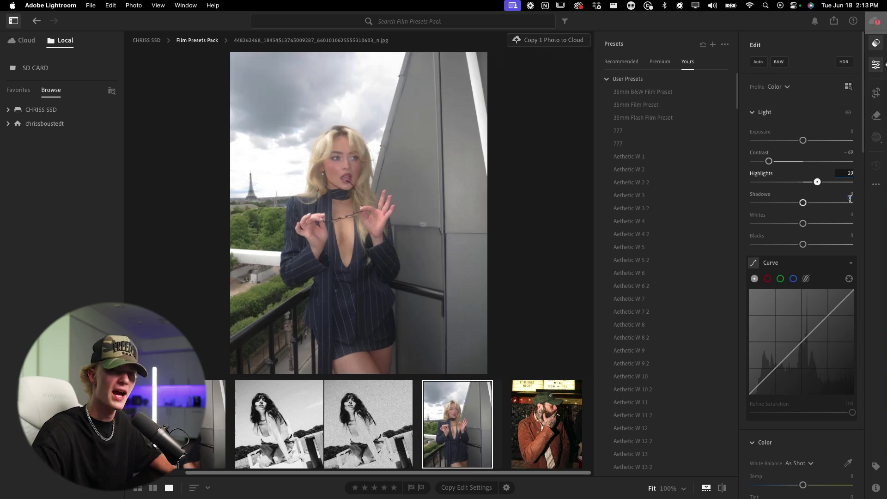
left_click(852, 196)
type("-68")
key("Return")
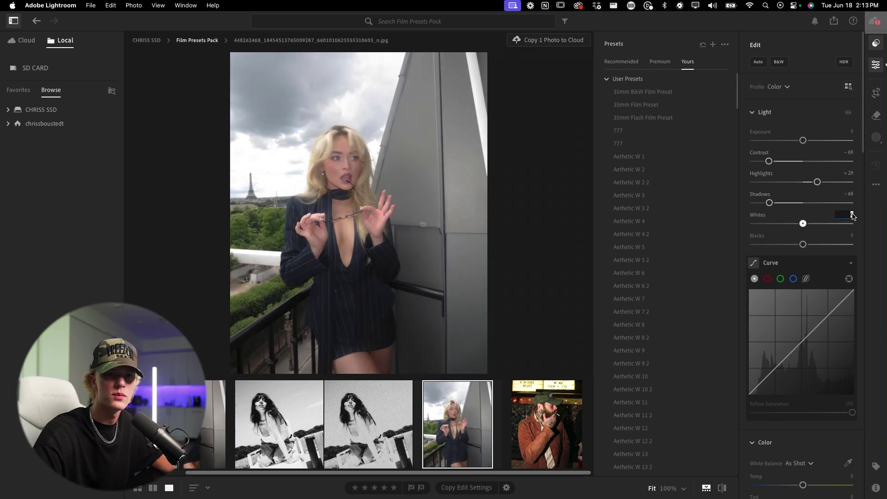
left_click(852, 216)
key("BackSpace")
type("-44")
left_click(853, 236)
type("25")
key("Return")
Shape a soft S tone curve with a lowered top end, then compare before and after.
left_click_drag(854, 285, 862, 304)
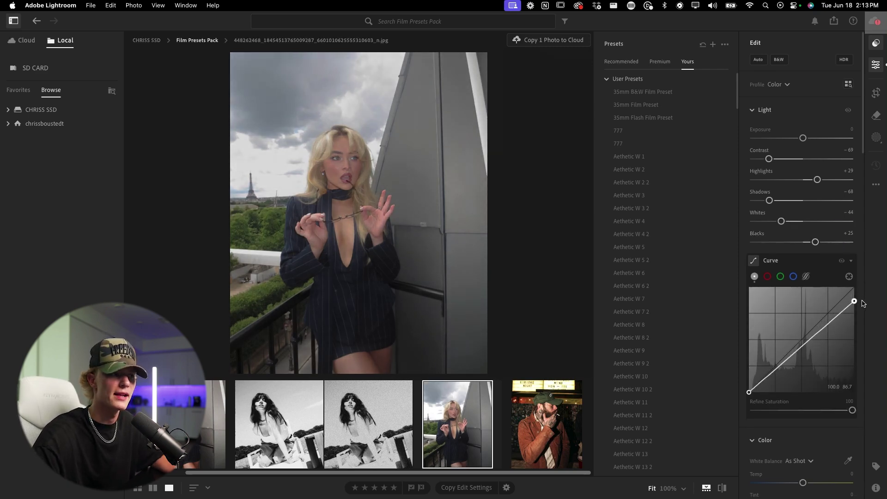
left_click_drag(819, 331, 819, 320)
left_click_drag(766, 371, 775, 377)
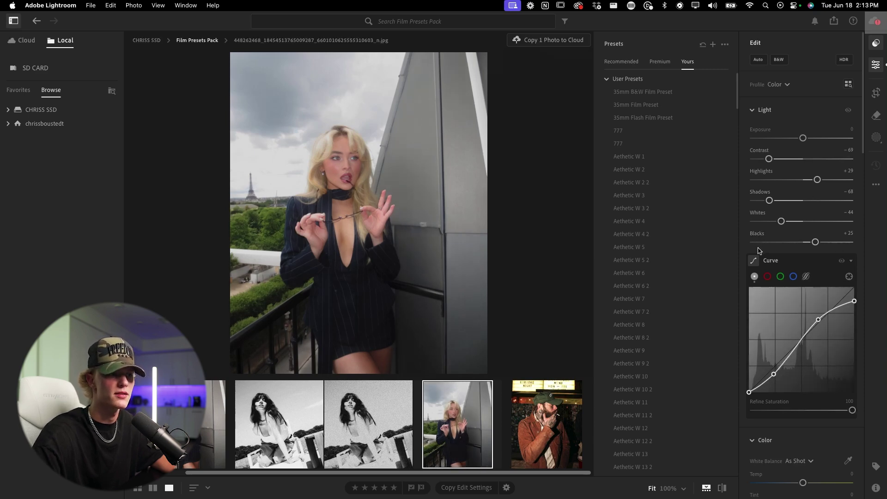
left_click(722, 488)
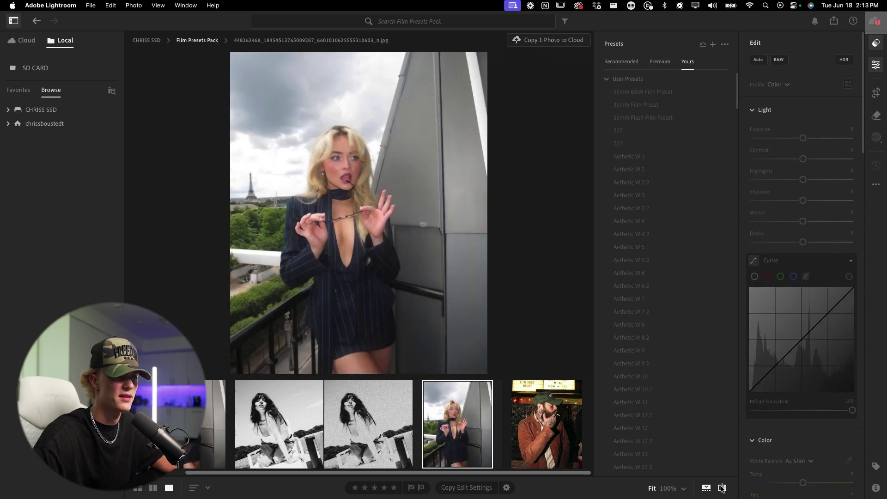
left_click(722, 488)
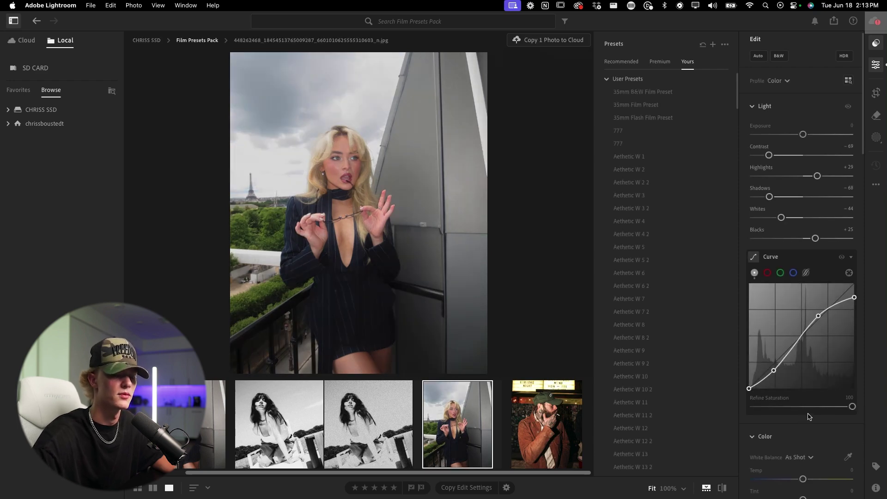
scroll(812, 418, "down", 1)
scroll(815, 416, "down", 1)
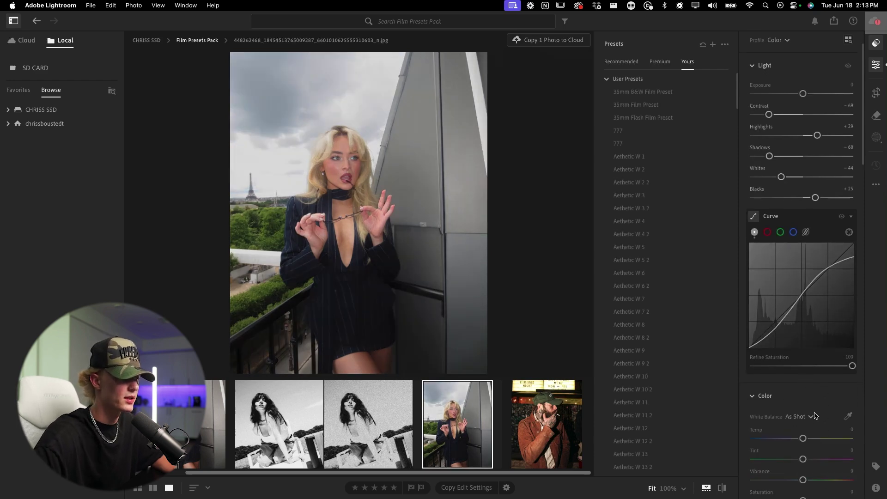
Tint the shadows faintly magenta in Color Grading and toggle the grading to compare.
scroll(810, 393, "down", 2)
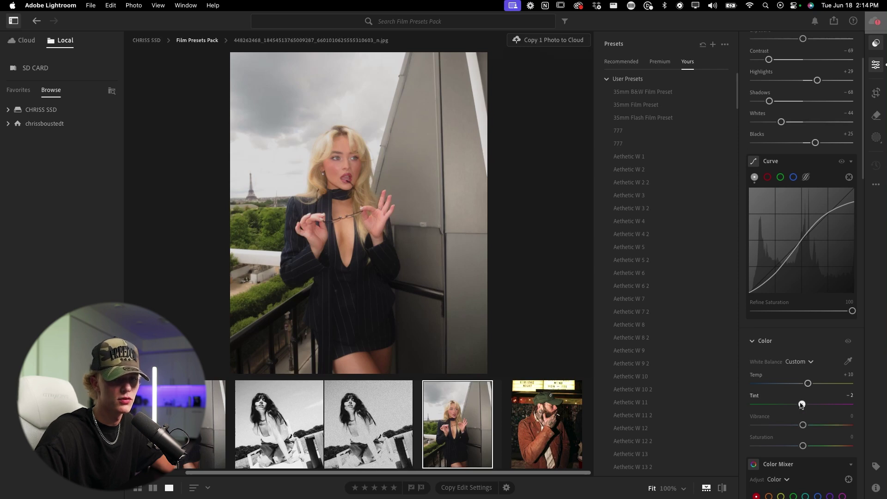
scroll(823, 418, "down", 10)
scroll(830, 348, "down", 1)
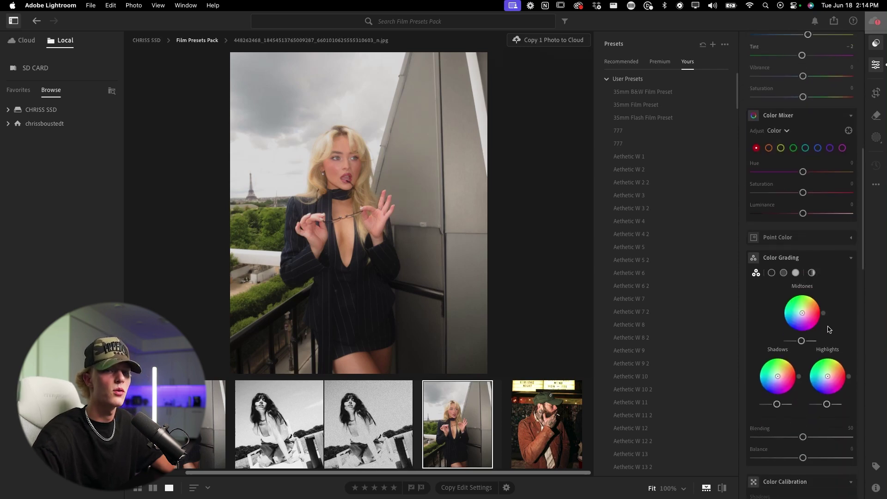
scroll(840, 299, "down", 1)
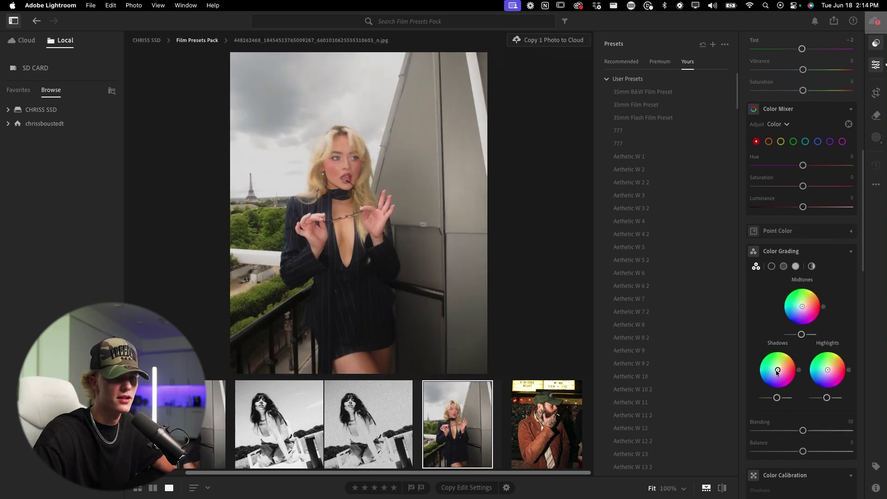
left_click_drag(779, 372, 780, 375)
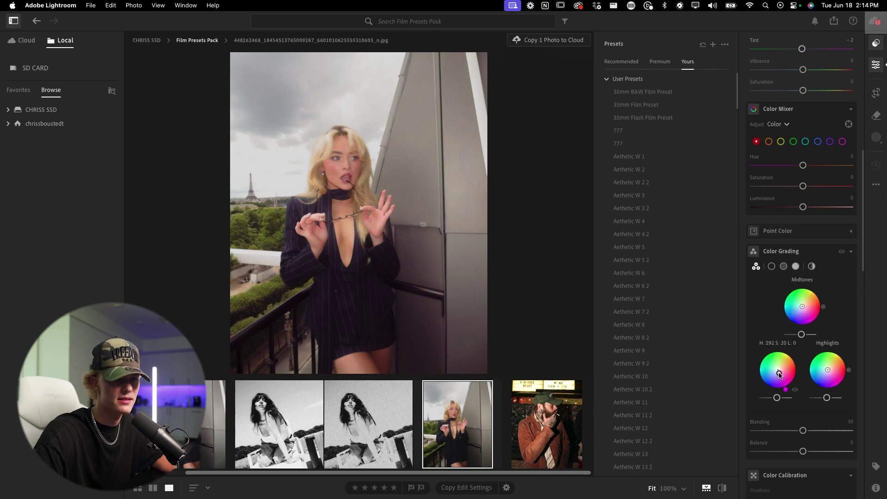
left_click(842, 252)
left_click(841, 253)
left_click(841, 253)
left_click(842, 253)
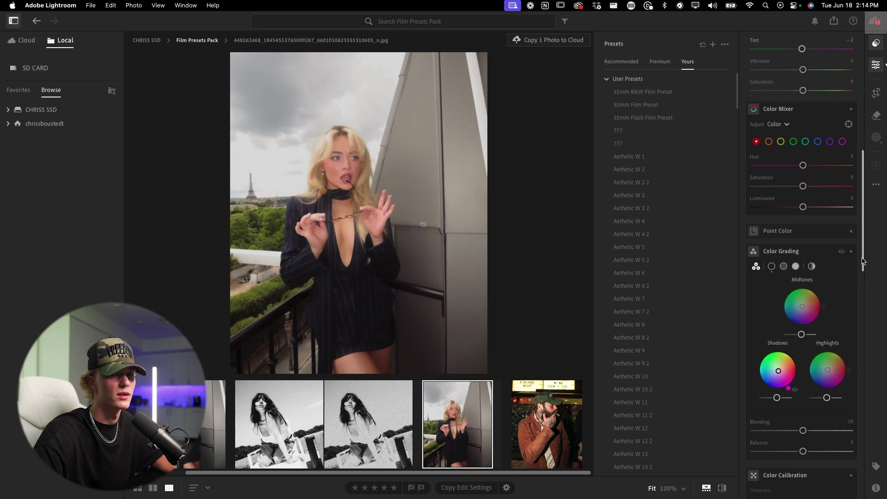
Set the Effects grain to Grain 40, Size 7 and Roughness 59.
scroll(852, 263, "down", 2)
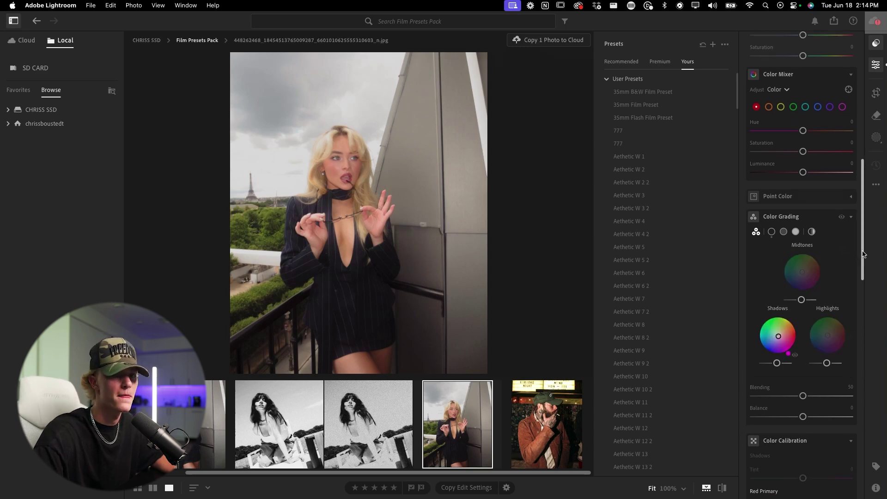
scroll(864, 261, "down", 2)
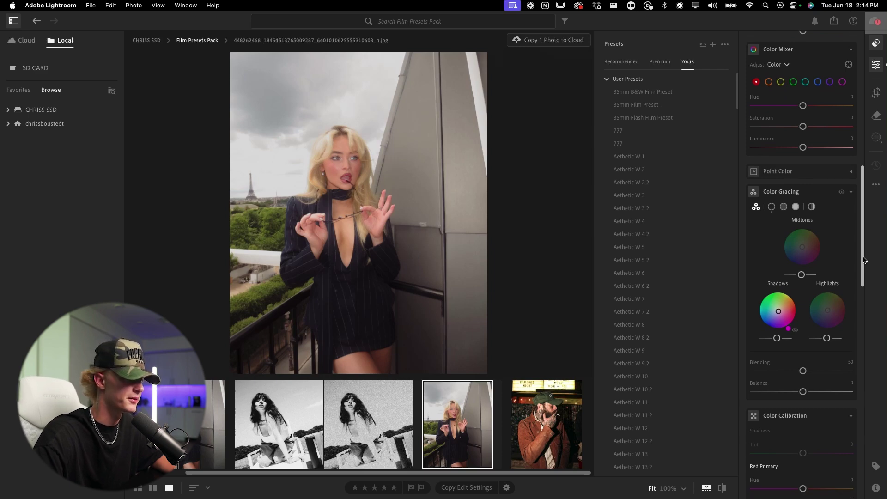
left_click_drag(863, 260, 867, 295)
scroll(780, 315, "down", 10)
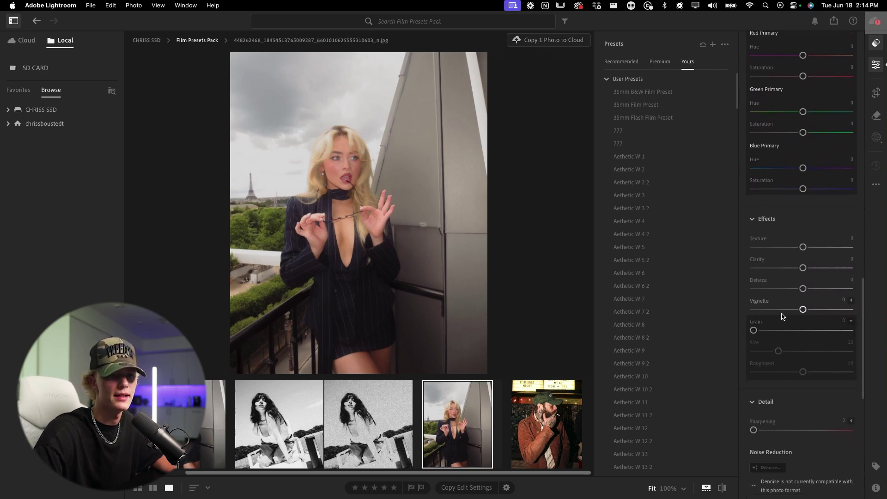
left_click(791, 331)
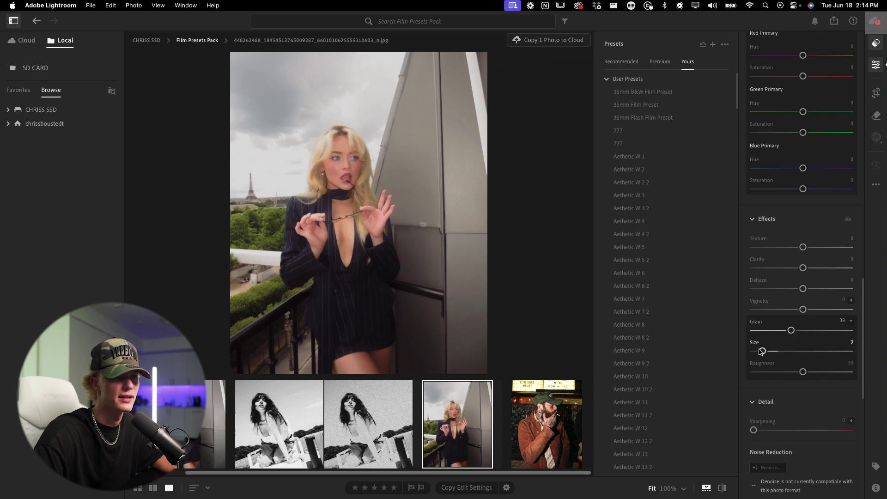
left_click_drag(790, 331, 853, 331)
left_click(806, 331)
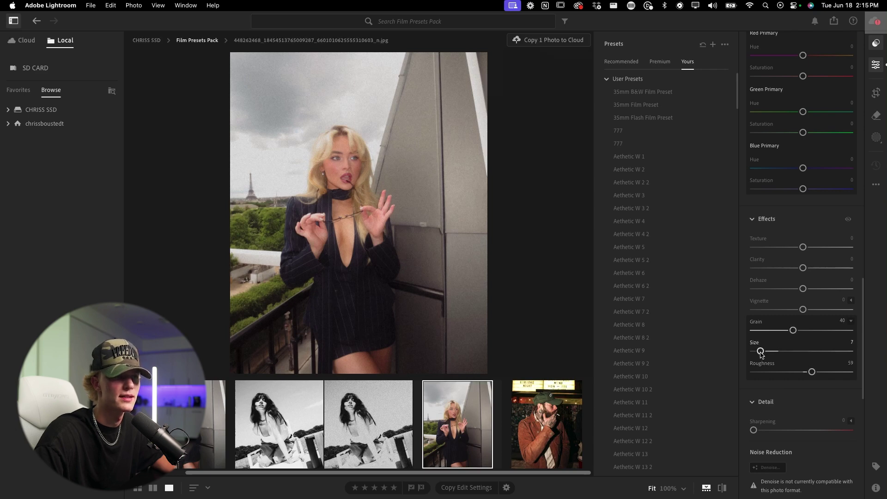
Load the karaoke photo of the man in the green cap from the filmstrip.
left_click(680, 350)
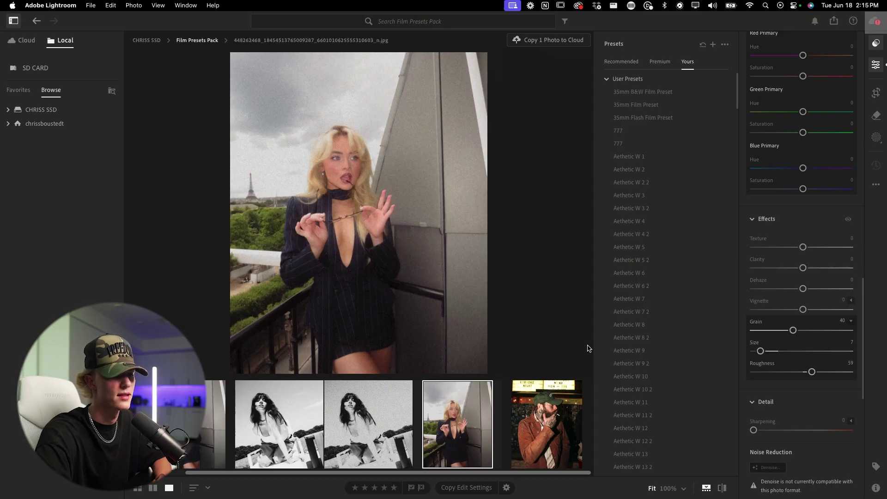
left_click(547, 415)
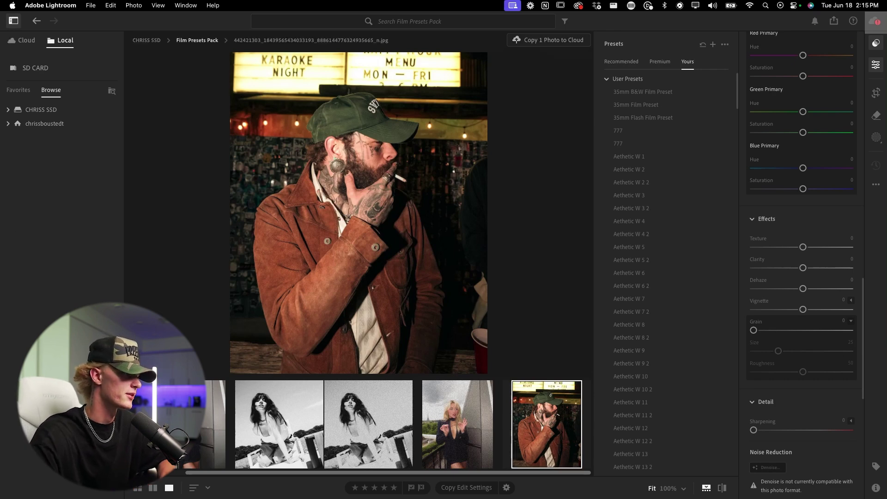
Set Exposure +0.97, Contrast -69, Highlights +29, Shadows -68 and Whites -44.
left_click(665, 221)
scroll(829, 209, "up", 15)
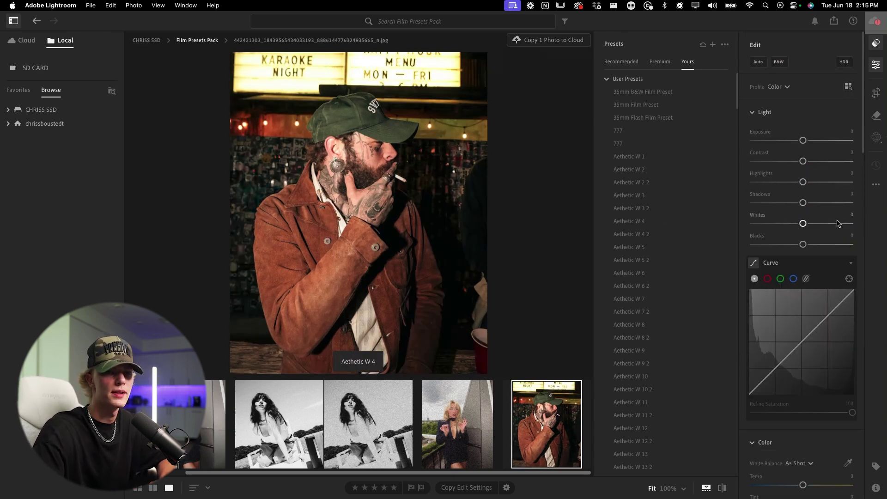
left_click_drag(803, 141, 813, 144)
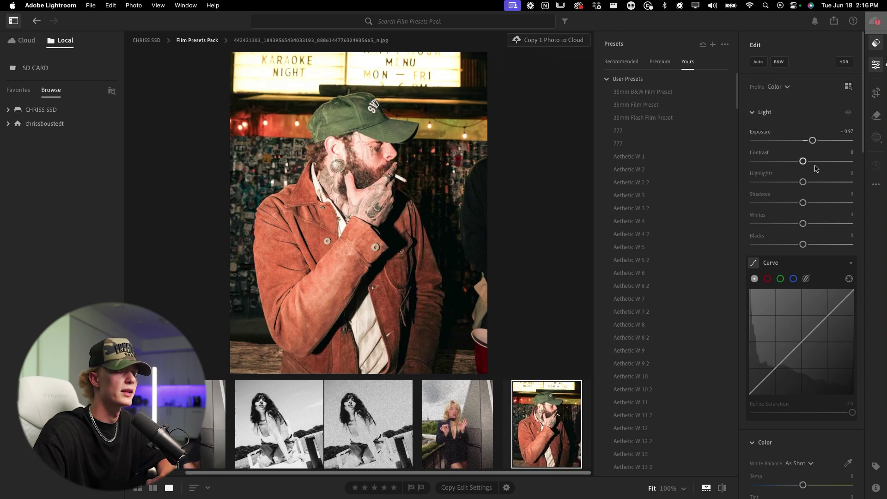
left_click(850, 153)
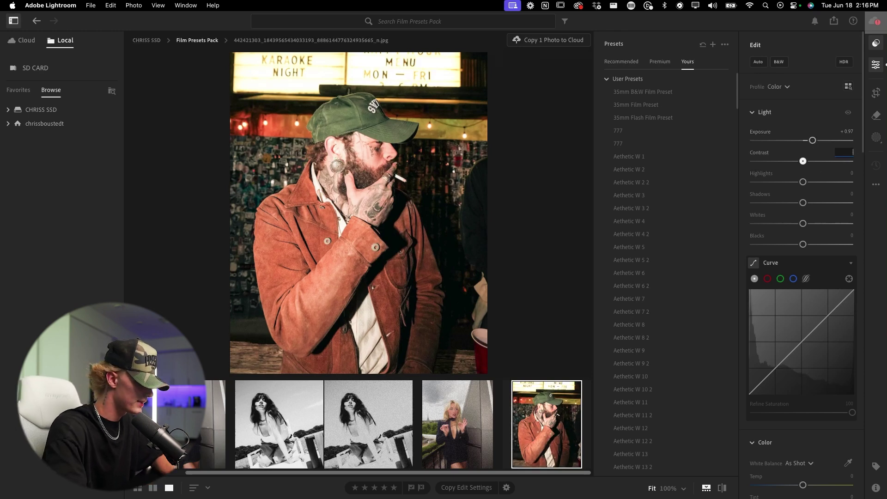
type("-69")
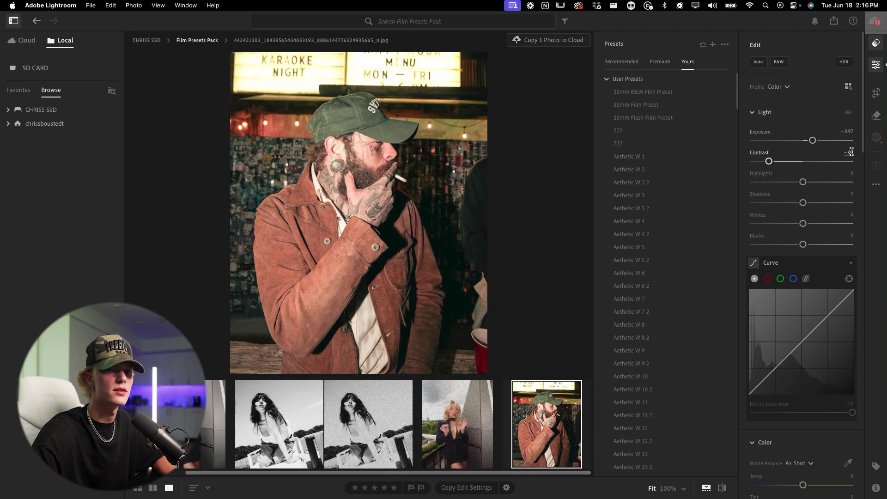
key("Tab")
type("29")
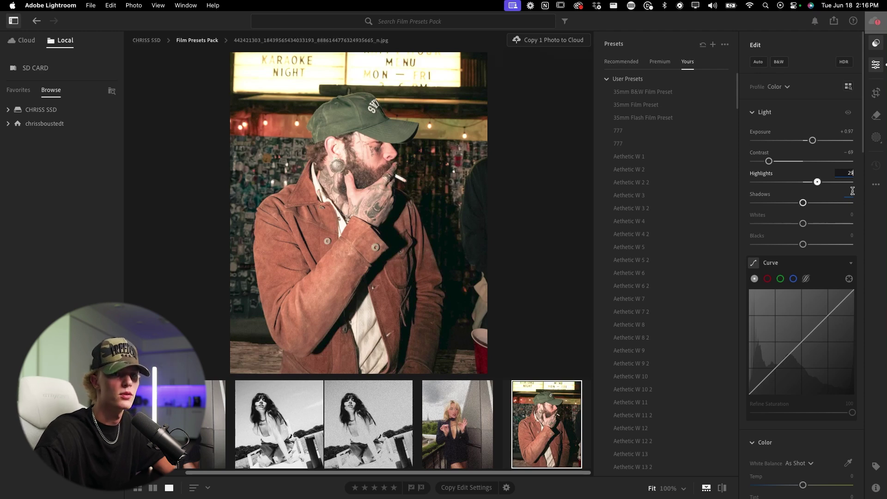
left_click(851, 191)
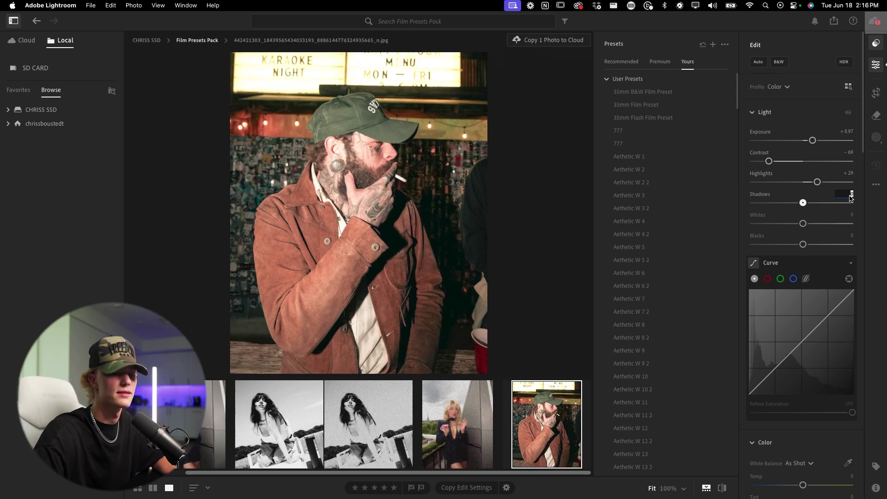
type("-68")
left_click(852, 214)
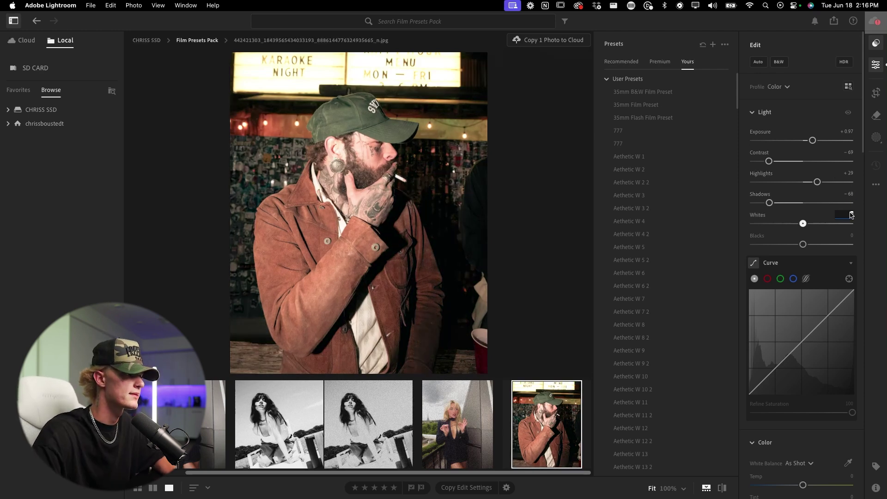
type("-44")
left_click(851, 235)
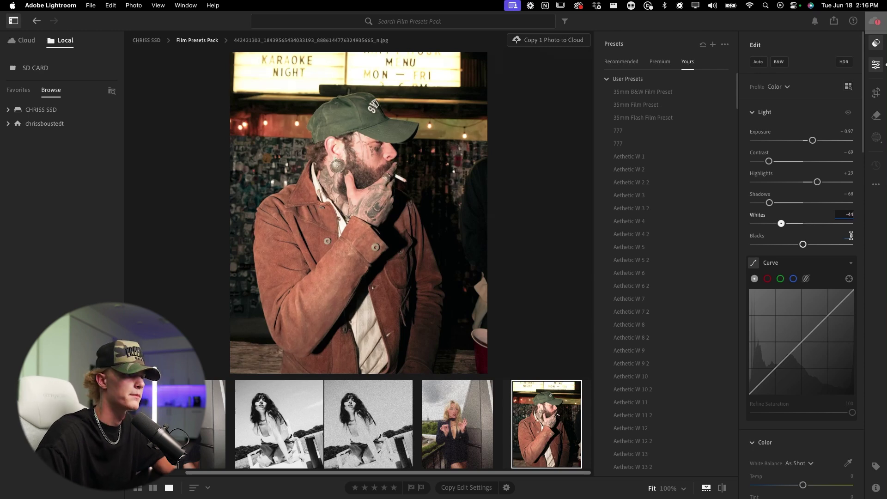
Raise Blacks slightly, lower the curve's white point, and pull a shadow point to about 26.7/20.0.
left_click_drag(808, 245, 815, 245)
left_click_drag(852, 292, 834, 324)
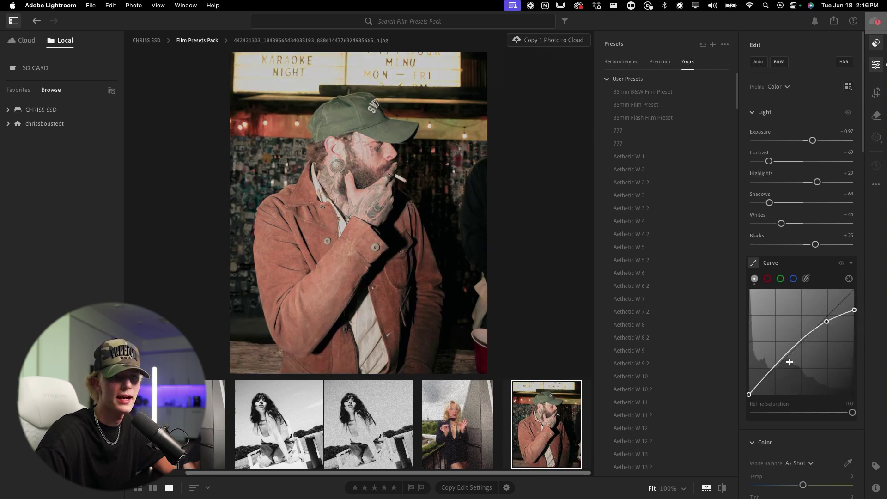
left_click_drag(774, 368, 776, 373)
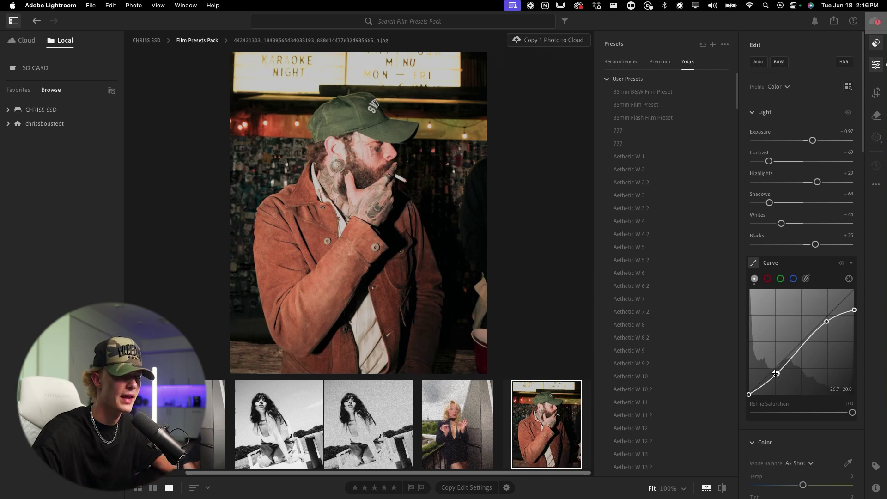
Raise the white balance Temp to +11 to warm the karaoke photo.
left_click_drag(860, 129, 865, 200)
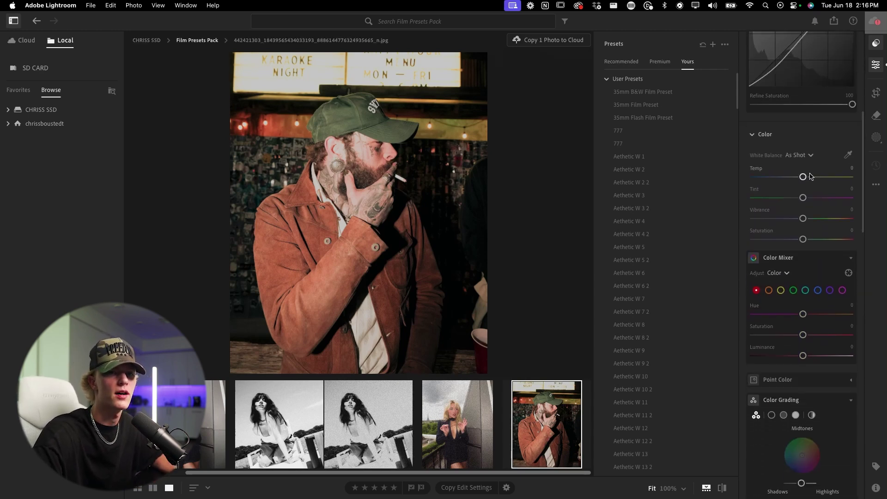
left_click_drag(803, 177, 805, 177)
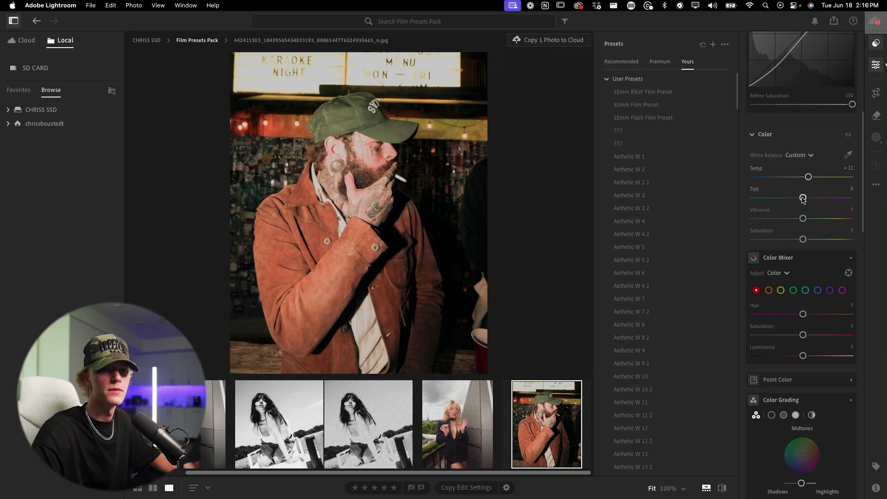
scroll(858, 264, "down", 10)
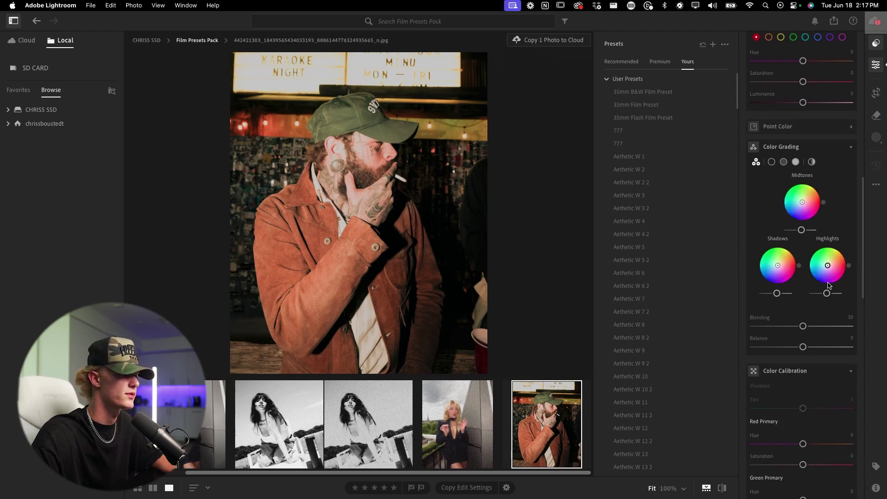
In Color Grading, tint the Shadows toward green and the Highlights magenta (hue 301, saturation 20).
mouse_move(778, 265)
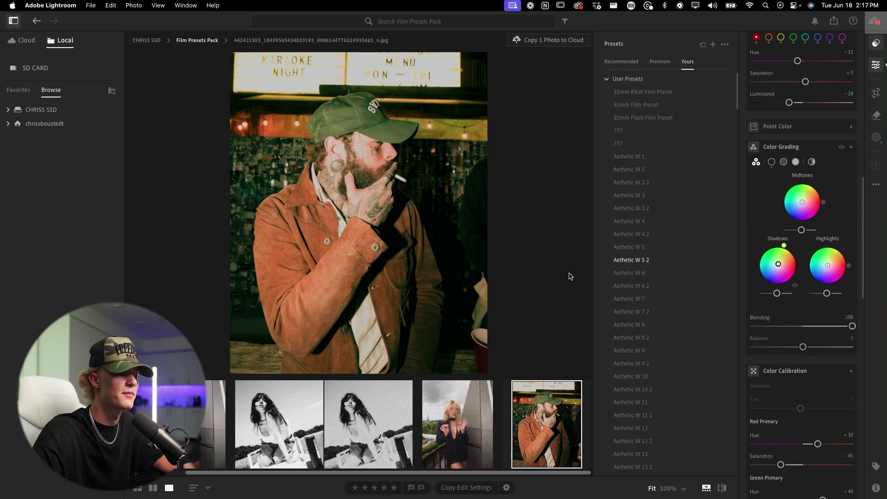
left_click_drag(776, 262, 777, 263)
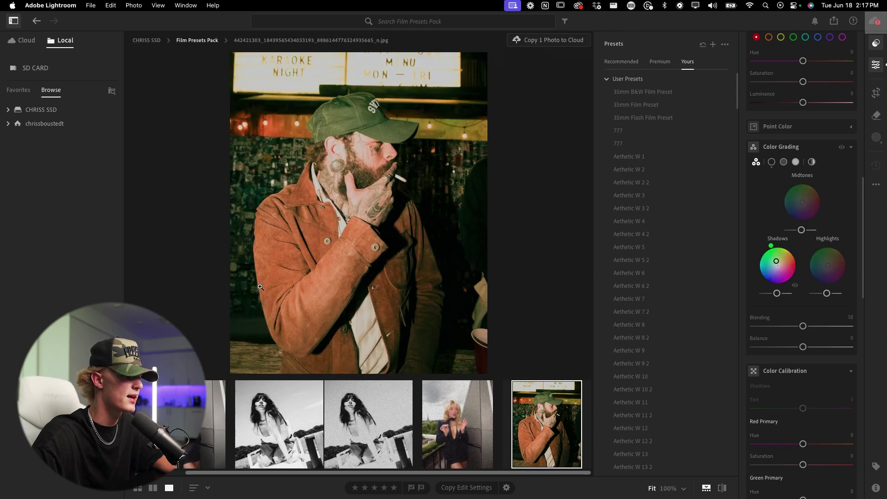
left_click(723, 247)
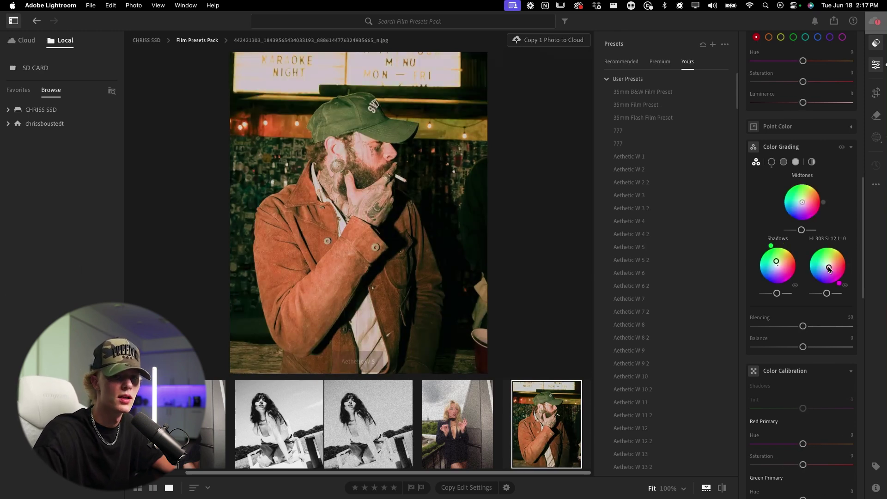
left_click_drag(829, 268, 831, 270)
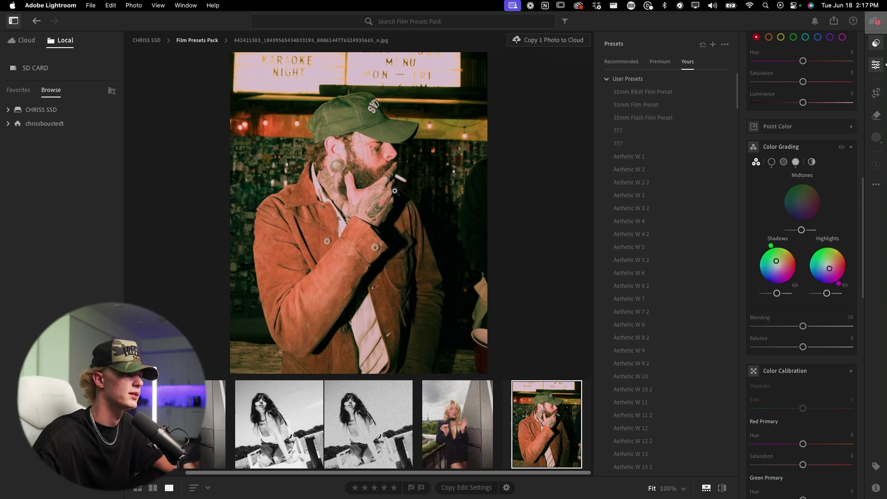
In Effects, add film grain with Grain 61, Size 19 and Roughness 64.
scroll(864, 256, "down", 1)
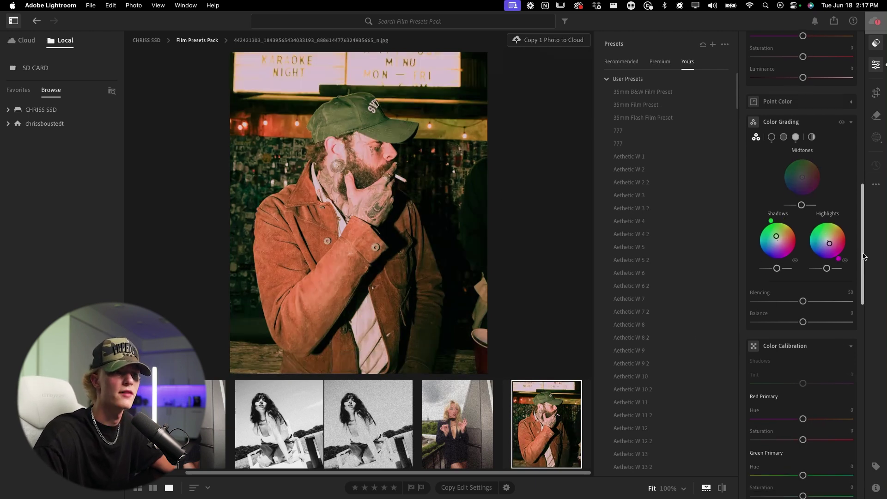
left_click_drag(864, 256, 865, 377)
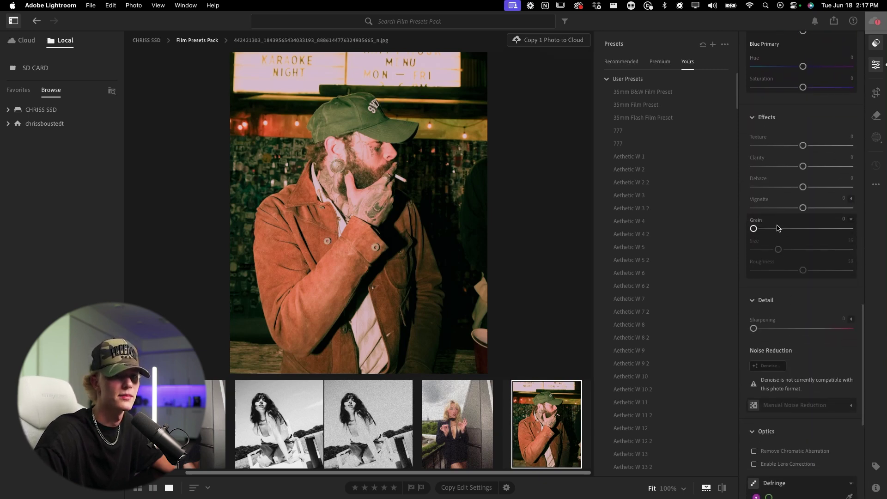
left_click_drag(795, 229, 821, 271)
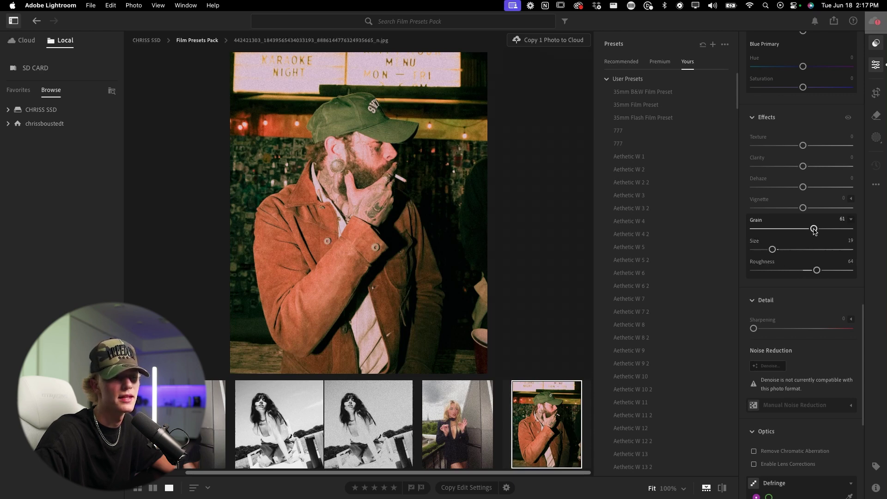